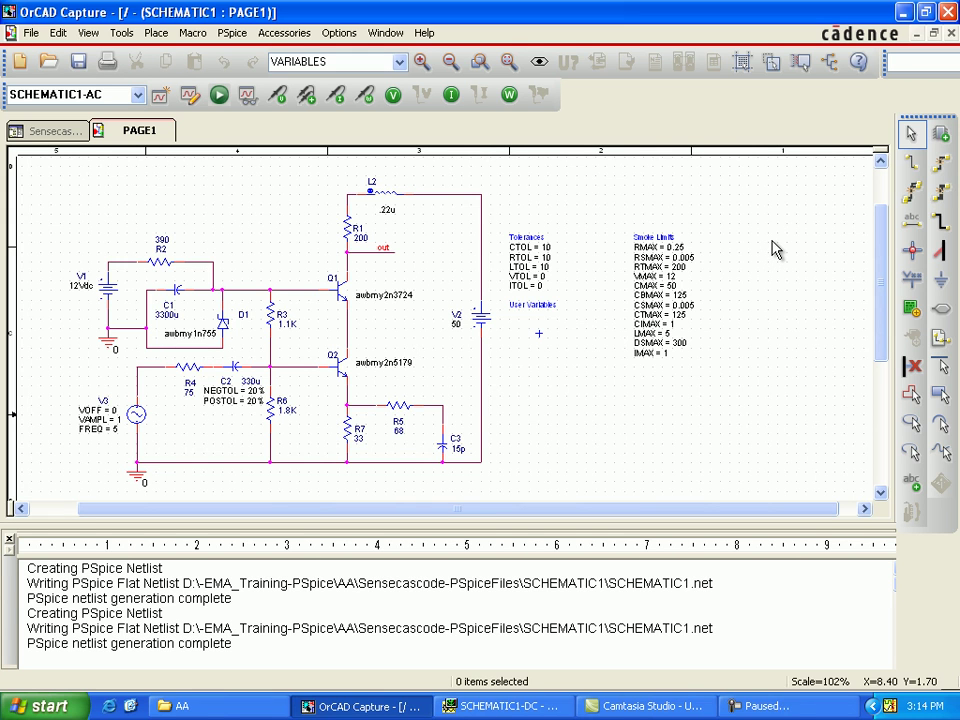
# Review the DC and AC measurement results in PSpice A/D, then return to the OrCAD Capture schematic.
pyautogui.press('F9')
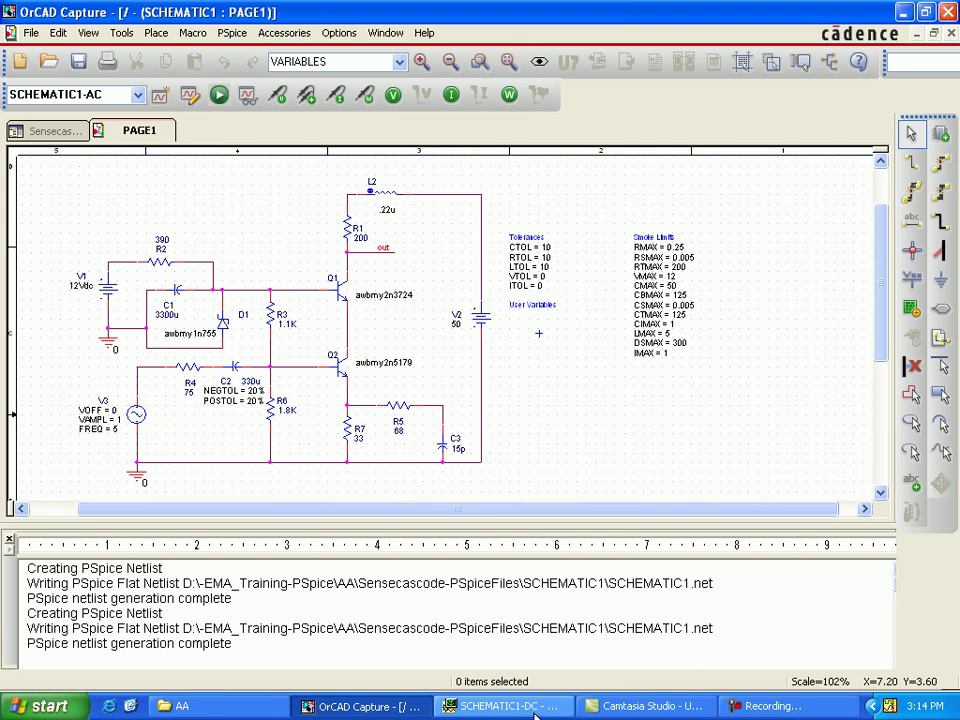
pyautogui.click(537, 706)
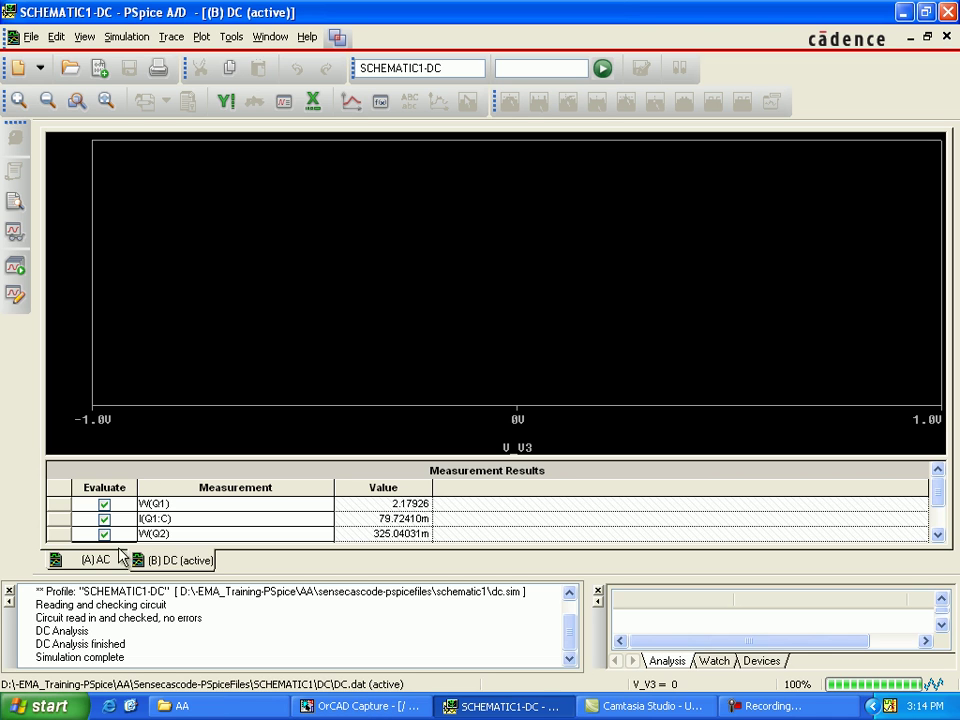
pyautogui.click(90, 561)
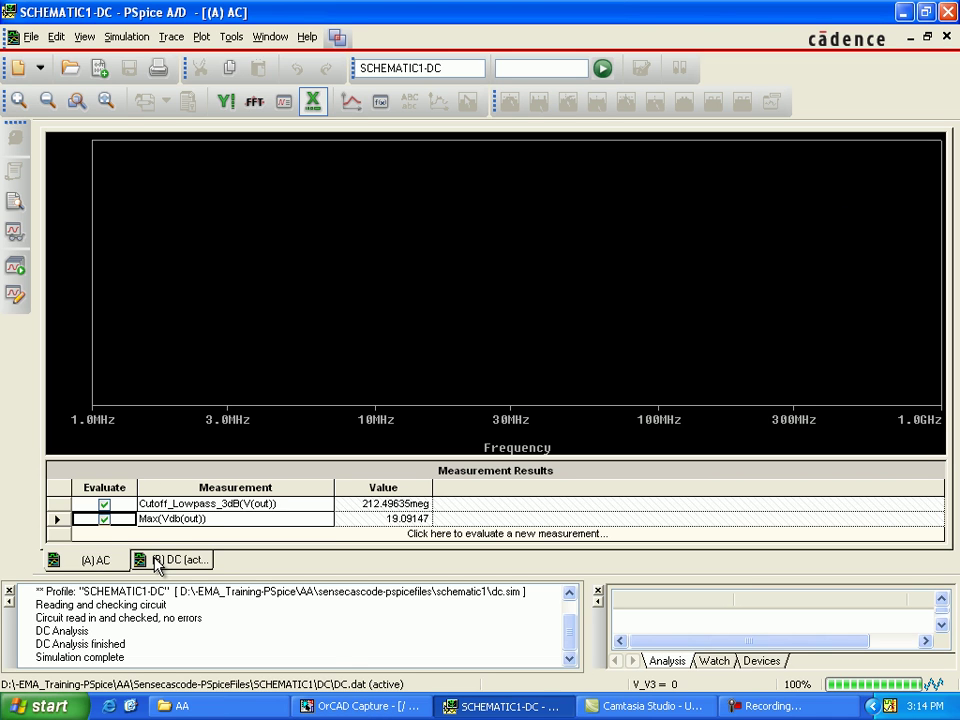
pyautogui.click(157, 562)
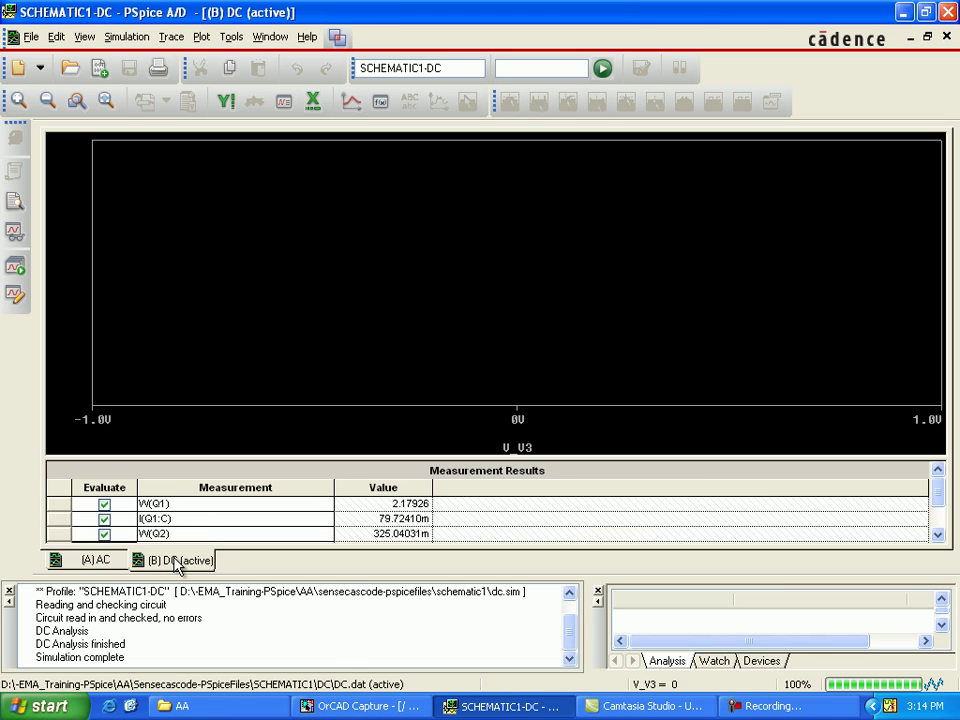
pyautogui.click(501, 712)
pyautogui.click(488, 712)
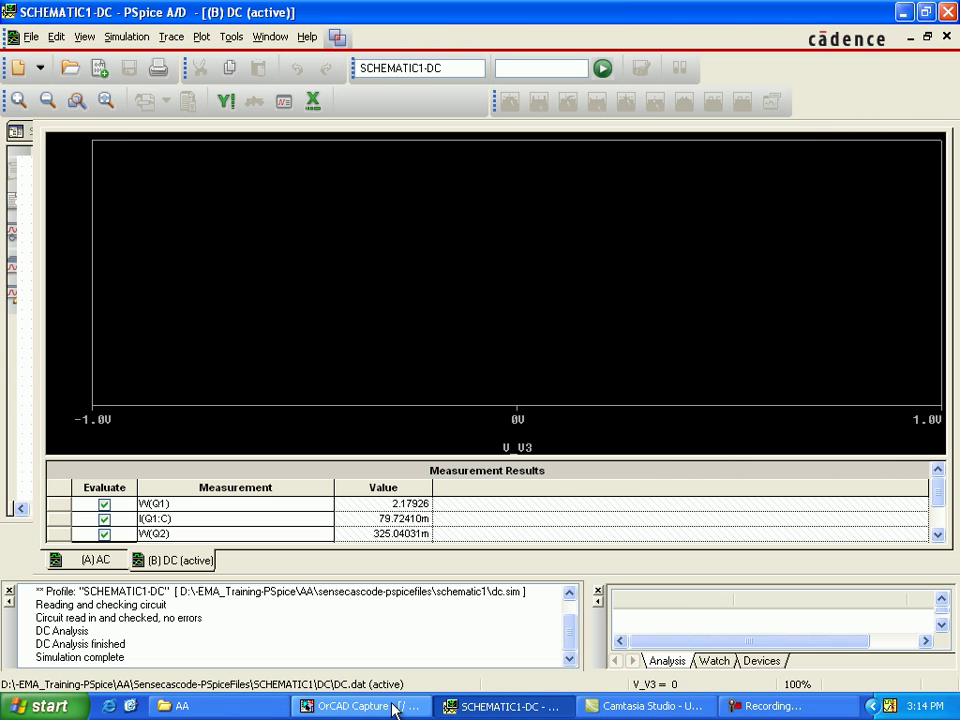
pyautogui.click(392, 707)
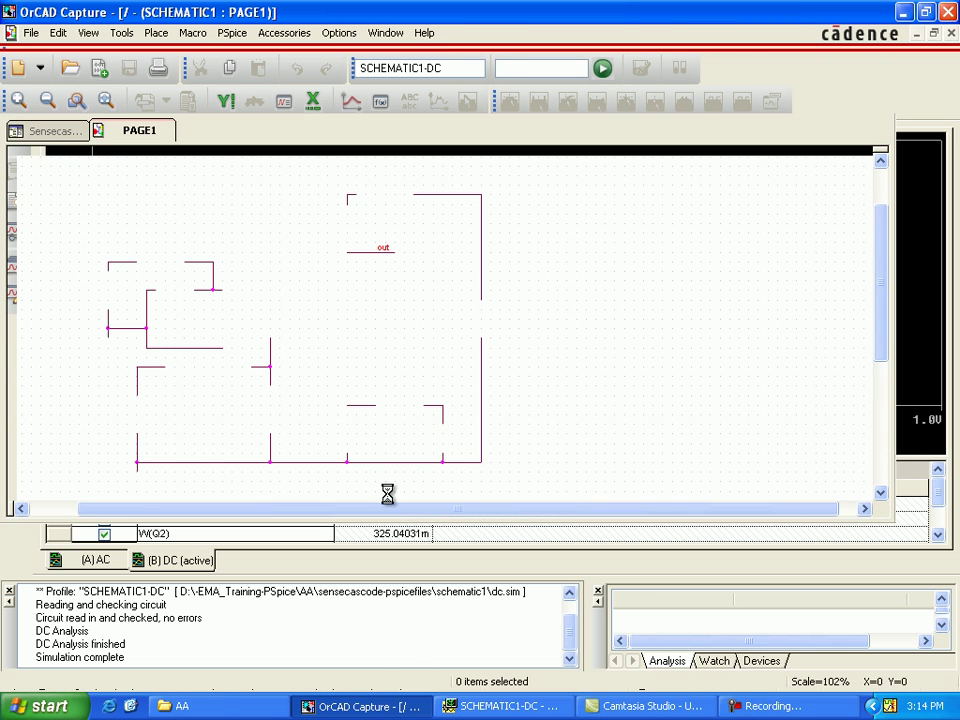
# Launch a PSpice Advanced Analysis Sensitivity run and accept the undo warning.
pyautogui.click(228, 35)
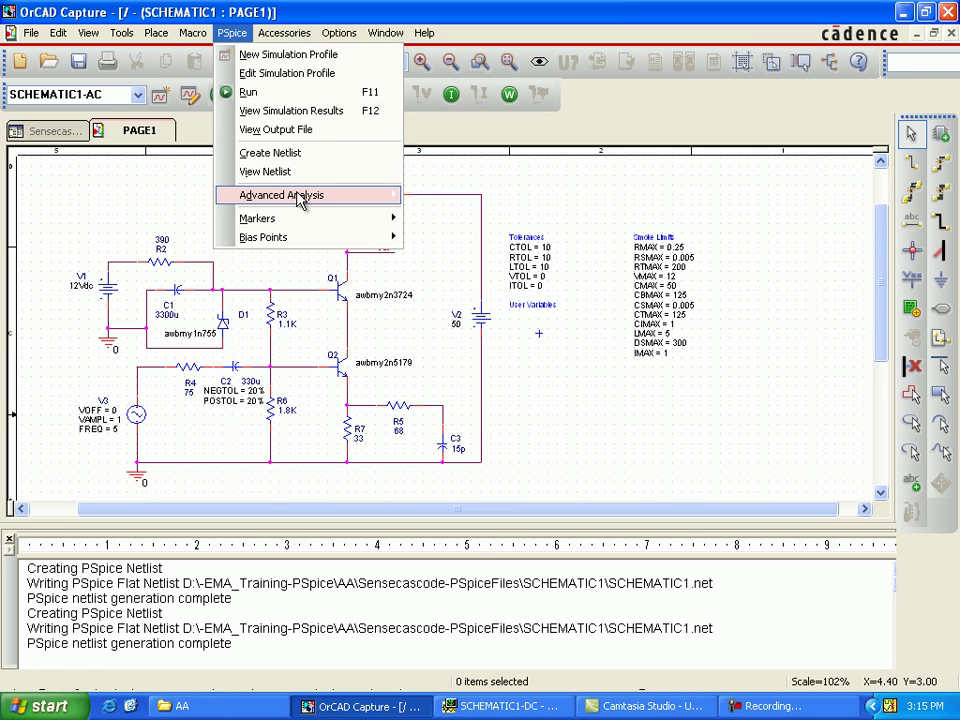
pyautogui.moveTo(300, 200)
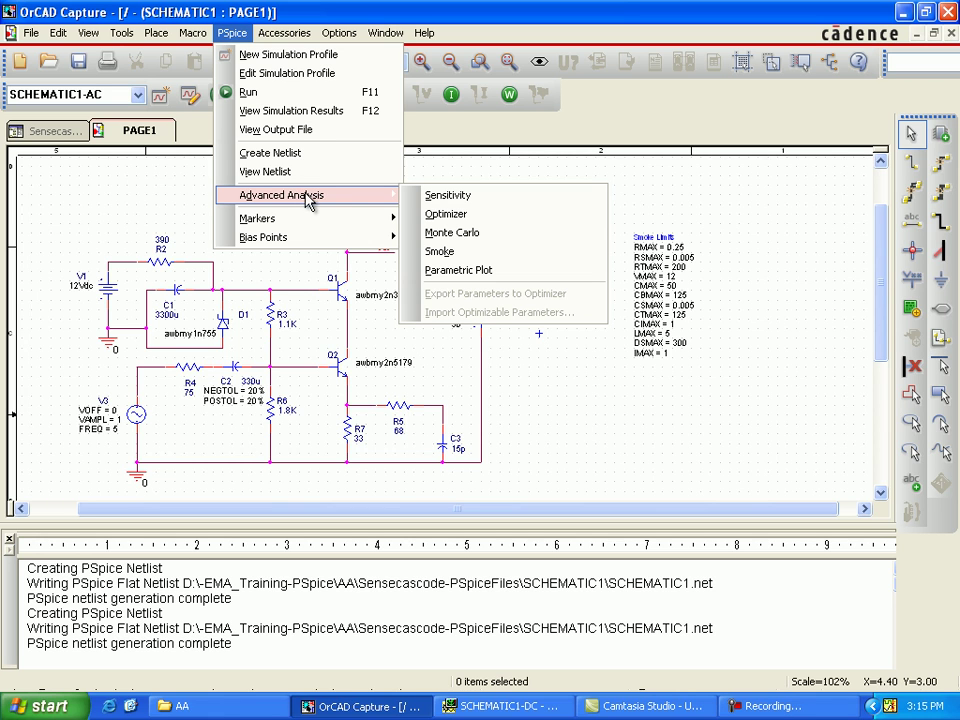
pyautogui.click(441, 197)
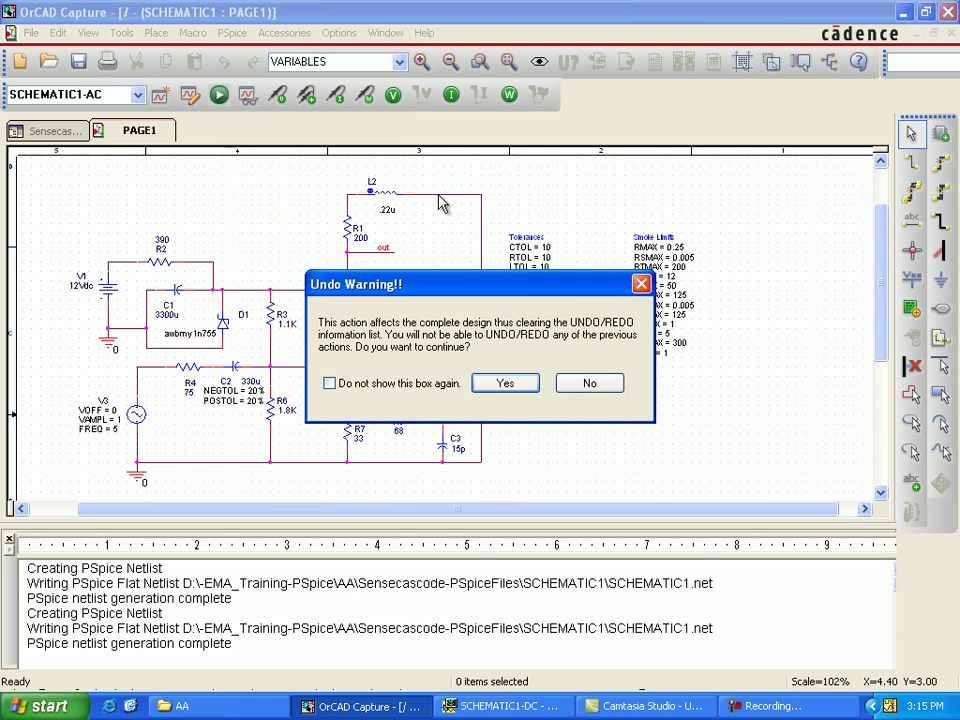
pyautogui.click(505, 384)
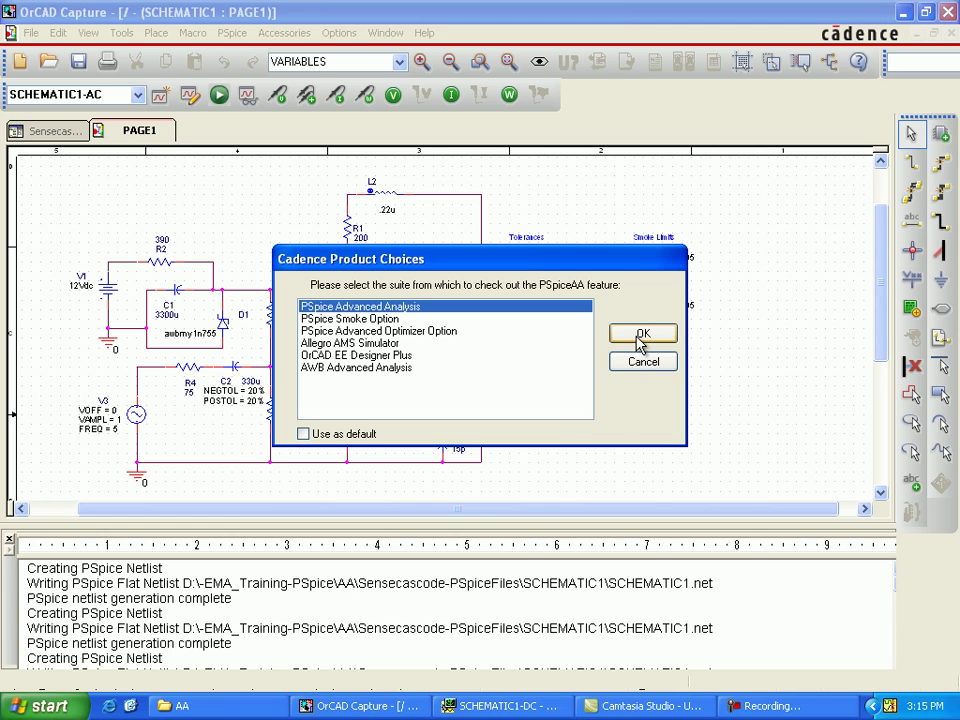
# Choose the PSpice Advanced Analysis suite and import W(Q1) plus the other five DC/AC measurements.
pyautogui.click(640, 338)
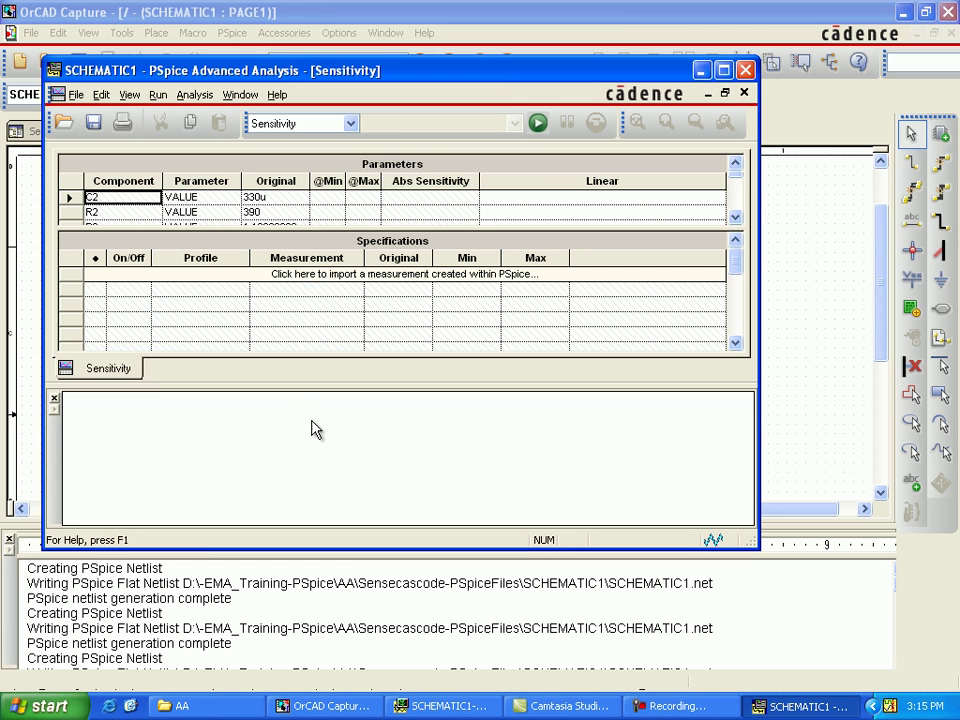
pyautogui.click(373, 285)
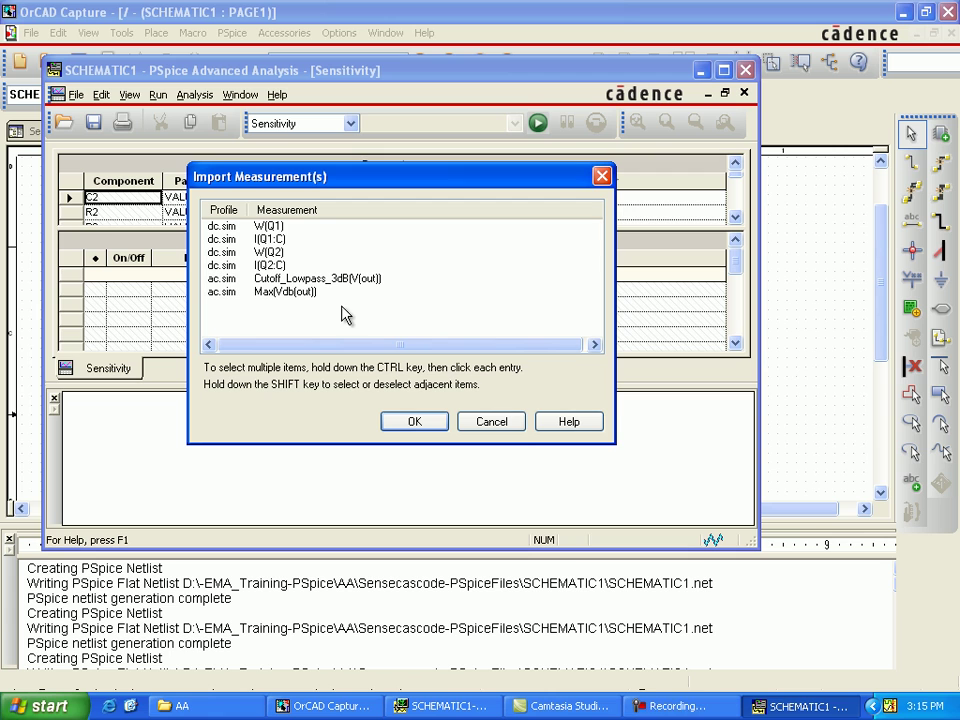
pyautogui.click(230, 228)
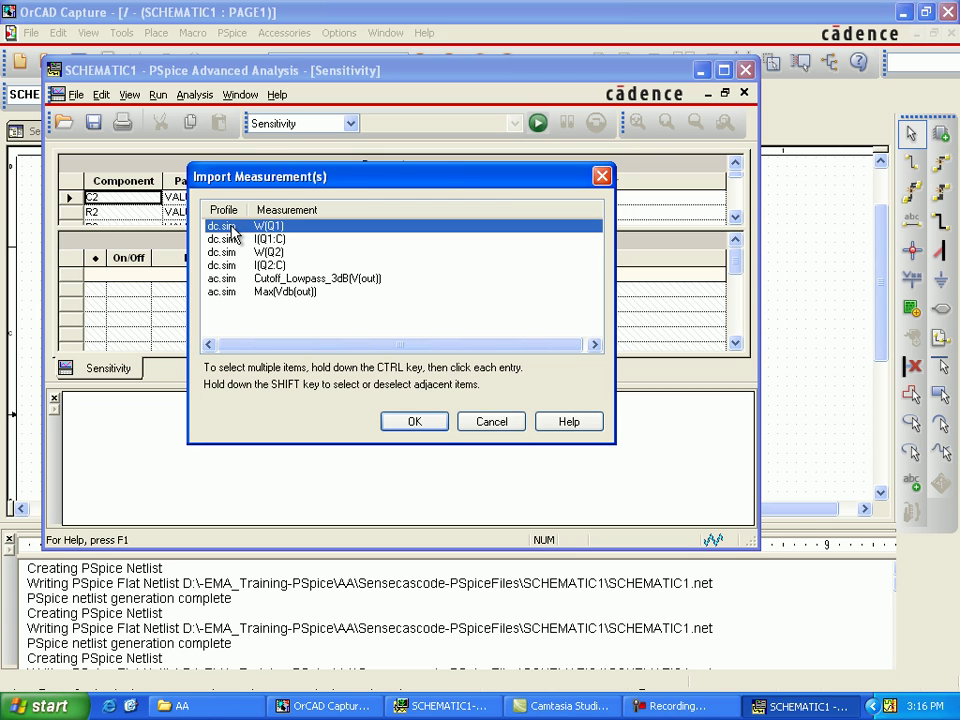
pyautogui.moveTo(232, 230); pyautogui.dragTo(242, 302)
pyautogui.click(405, 424)
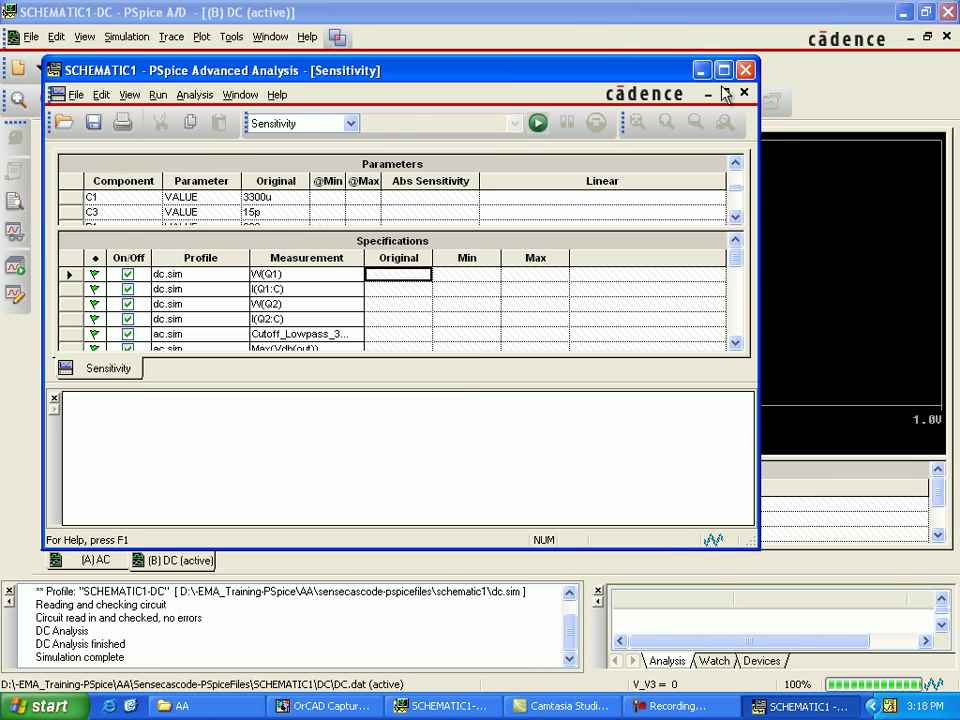
# Maximize the Sensitivity window and browse parameter rows from Q1 BF through D1 VZT, C2 and R1.
pyautogui.click(722, 70)
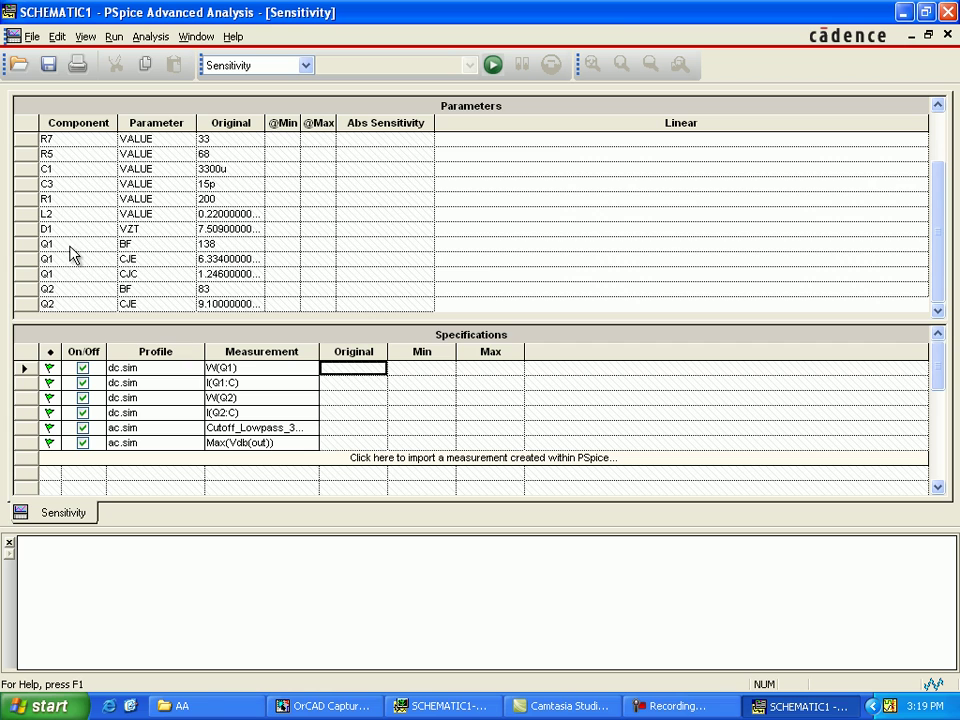
pyautogui.click(126, 245)
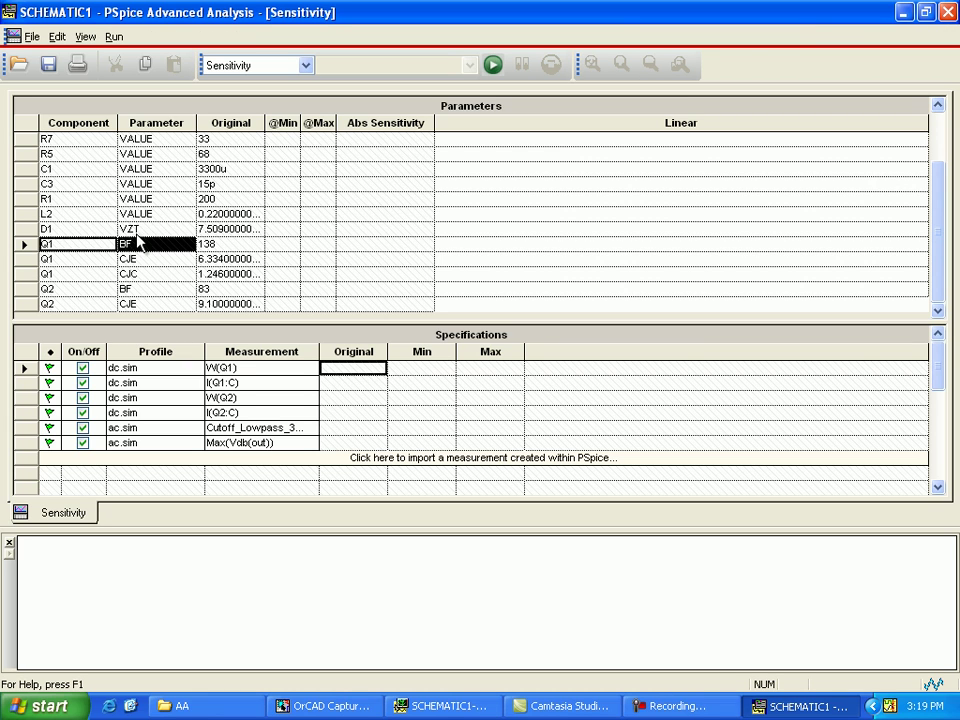
pyautogui.press('Up')
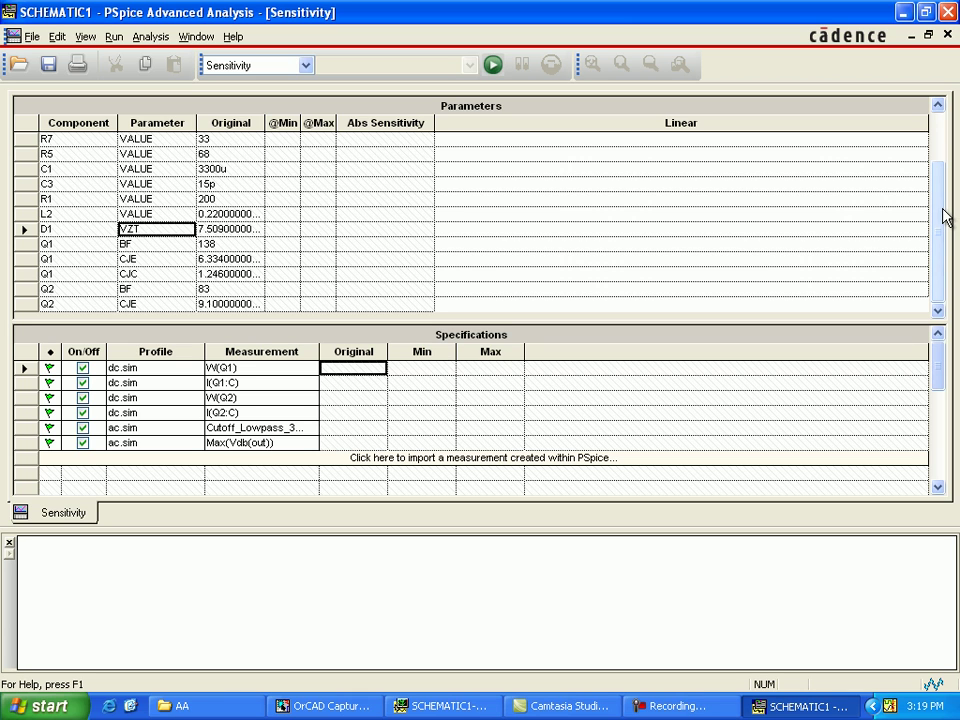
pyautogui.moveTo(941, 212); pyautogui.dragTo(943, 167)
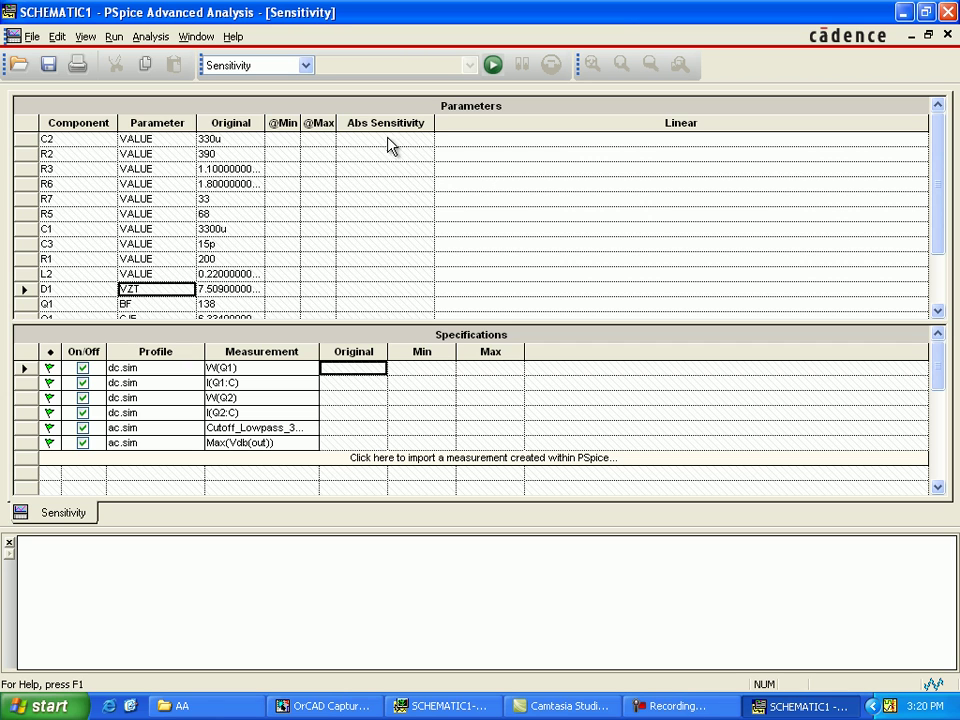
pyautogui.press('Up')
pyautogui.press('Up')
pyautogui.press('Up')
pyautogui.press('Up')
pyautogui.press('Up')
pyautogui.press('Up')
pyautogui.press('Up')
pyautogui.press('Up')
pyautogui.press('Up')
pyautogui.press('Up')
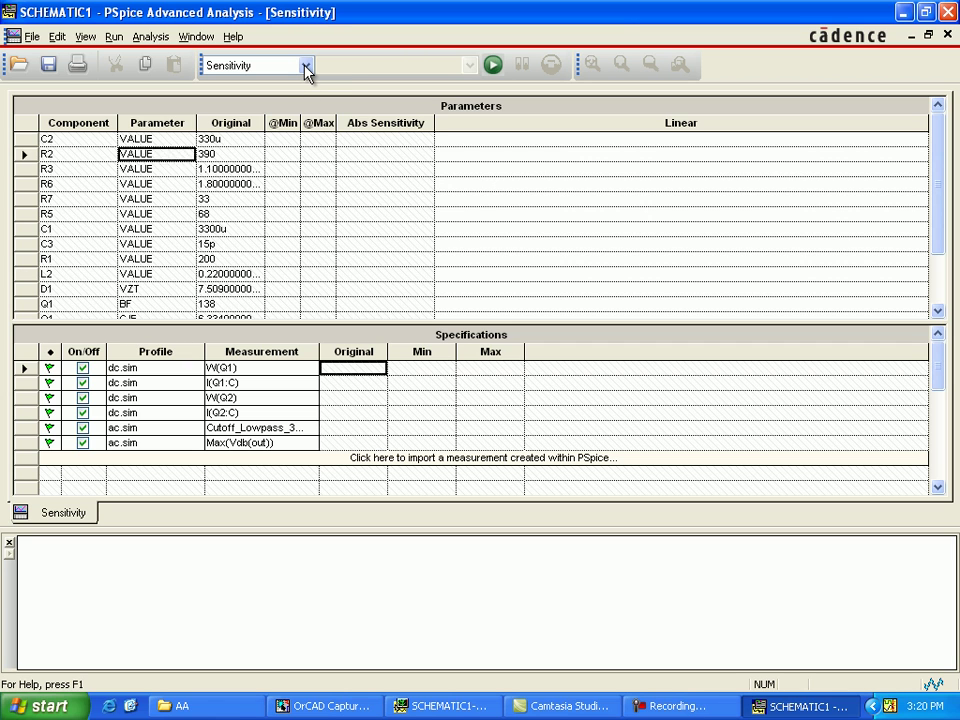
pyautogui.press('Down')
pyautogui.press('Down')
pyautogui.press('Down')
pyautogui.press('Down')
pyautogui.press('Down')
pyautogui.press('Down')
pyautogui.press('Down')
pyautogui.press('Down')
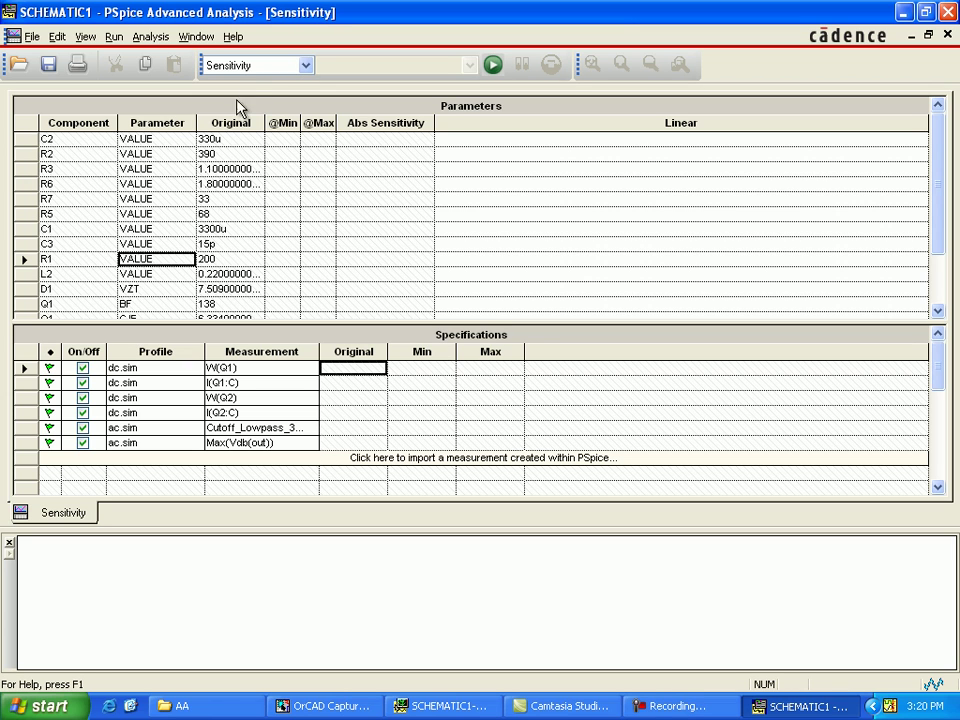
# Keep Sensitivity as the analysis type and start the sensitivity run from the Run menu.
pyautogui.click(306, 66)
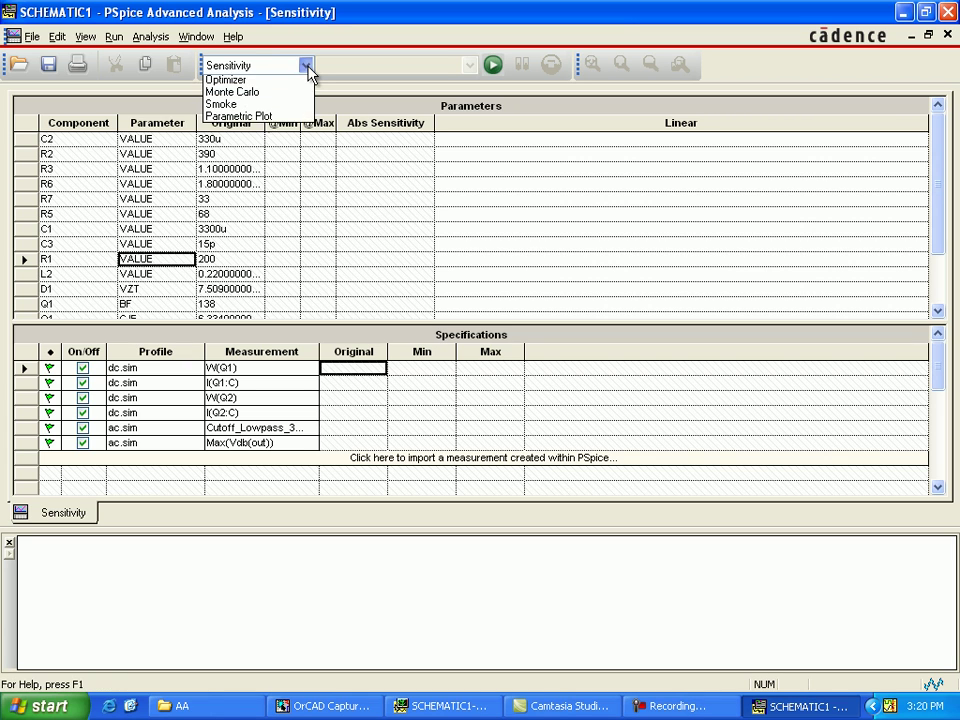
pyautogui.click(309, 70)
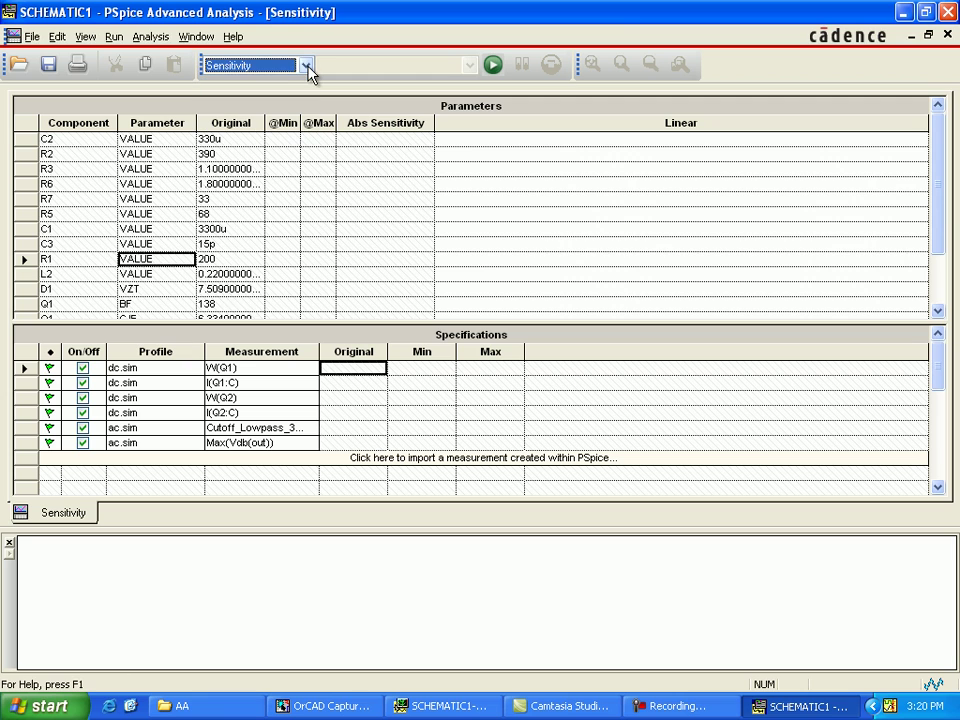
pyautogui.click(114, 37)
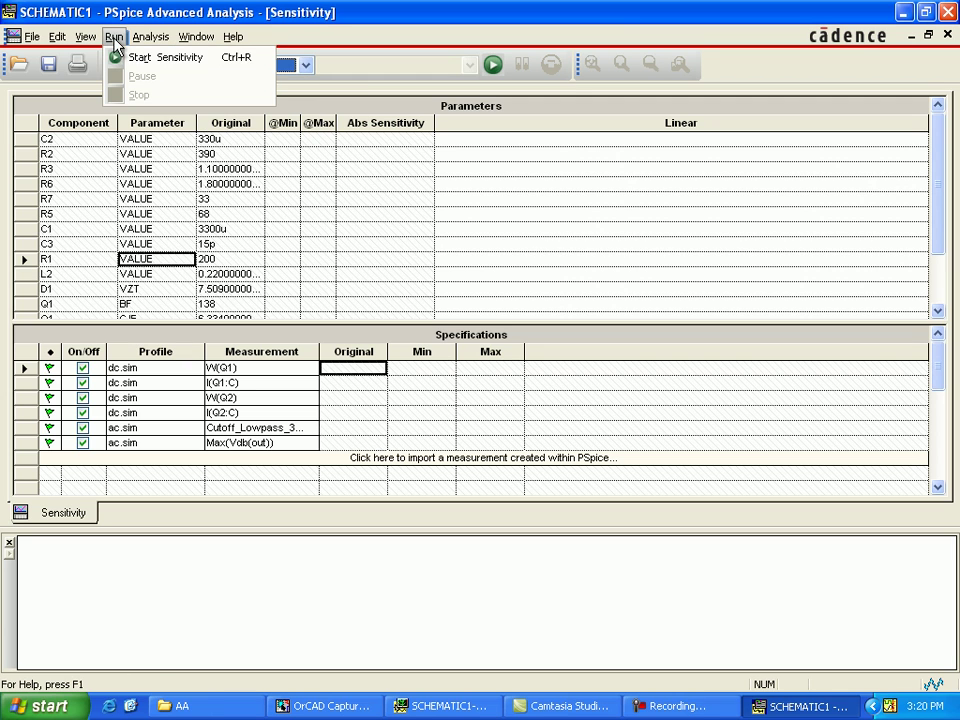
pyautogui.click(160, 57)
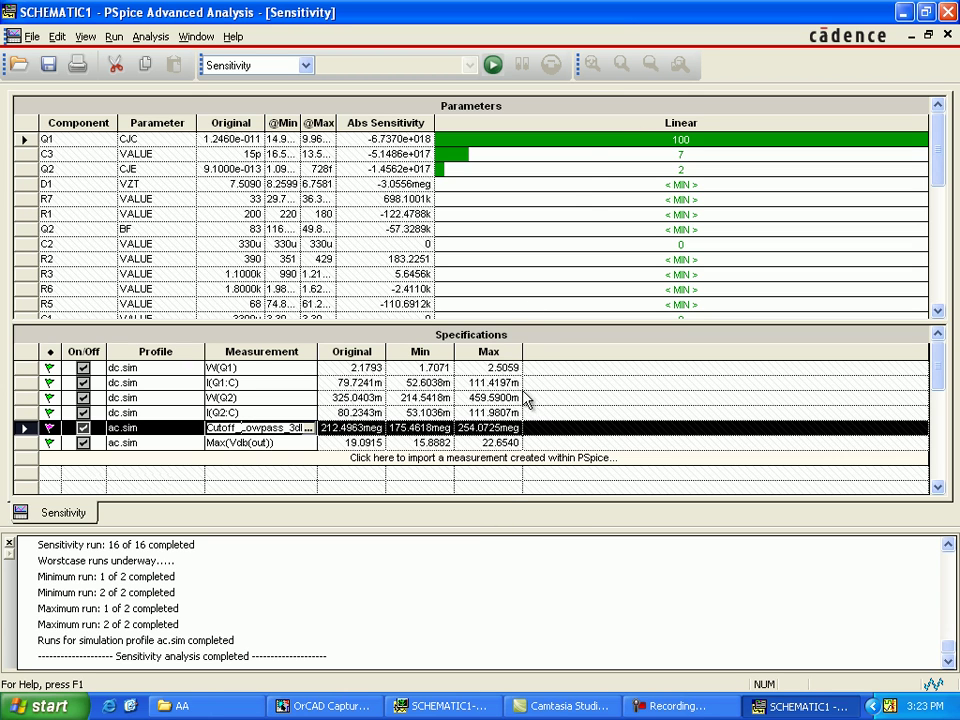
# Sort the Parameters table by the Linear column so the largest bars come first.
pyautogui.click(581, 122)
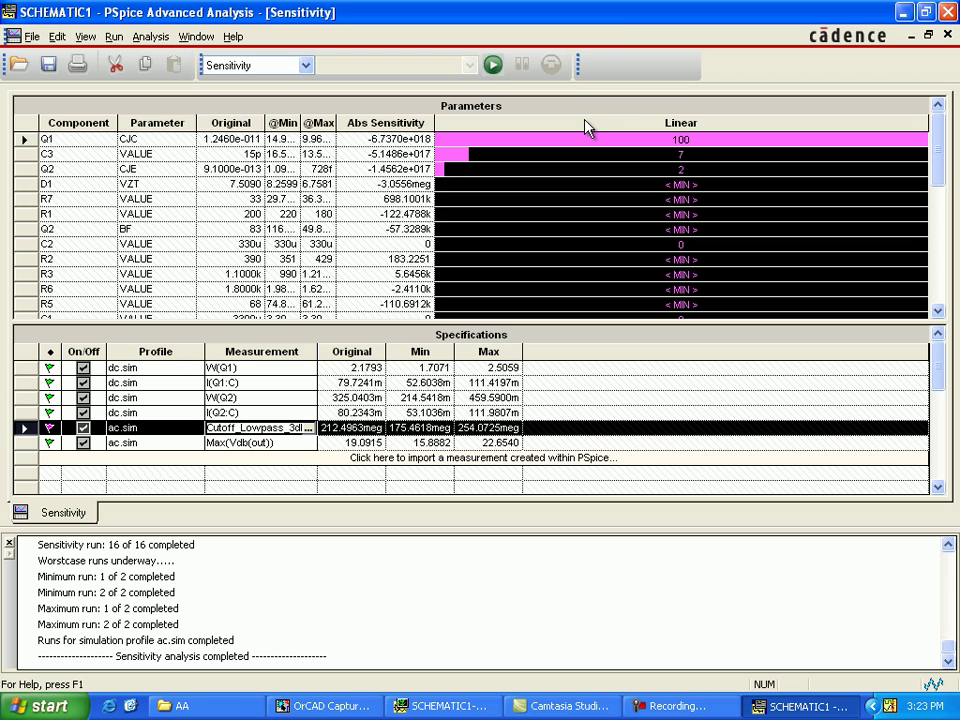
pyautogui.click(598, 122)
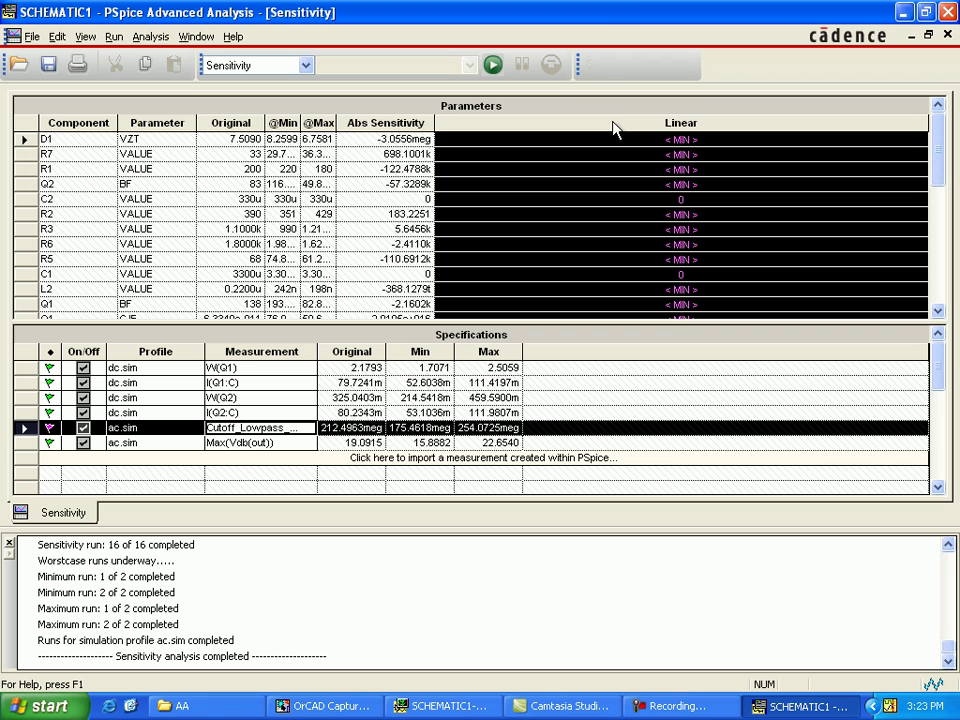
pyautogui.click(614, 128)
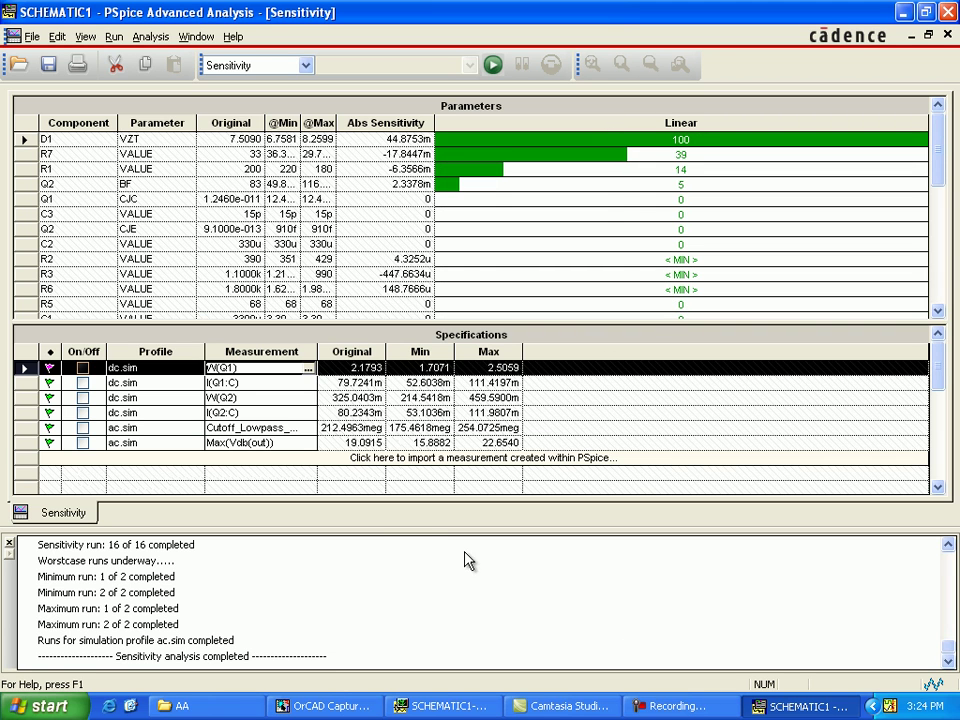
# View sensitivities for Max(Vdb(out)), I(Q2:C), V(Q2), I(Q1:C) and V(Q1), ending on the low-pass cutoff.
pyautogui.click(272, 428)
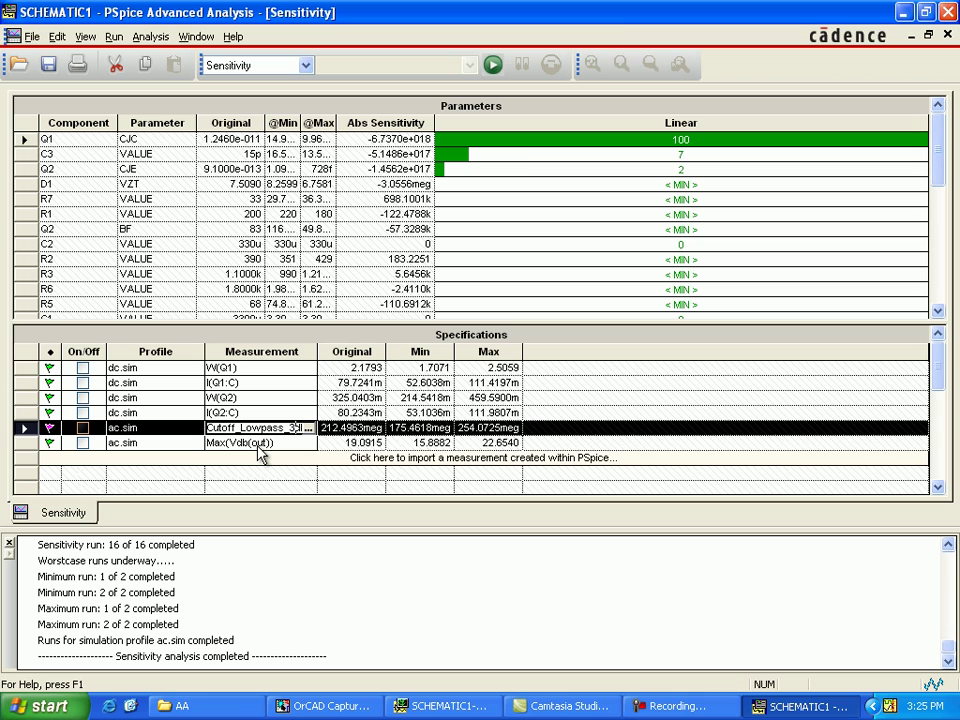
pyautogui.click(257, 444)
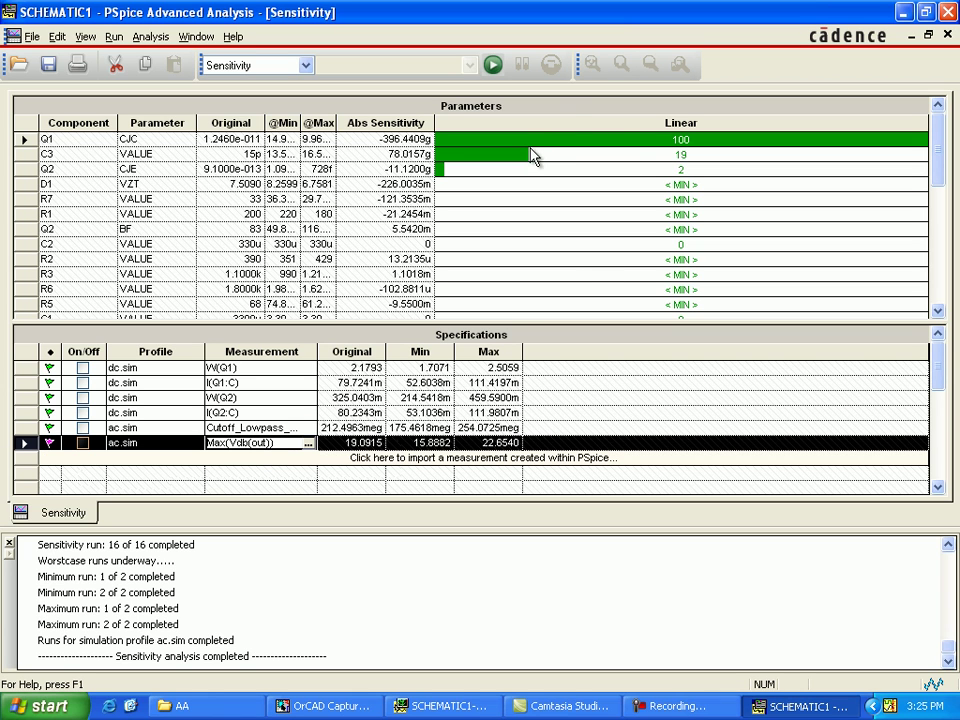
pyautogui.click(233, 414)
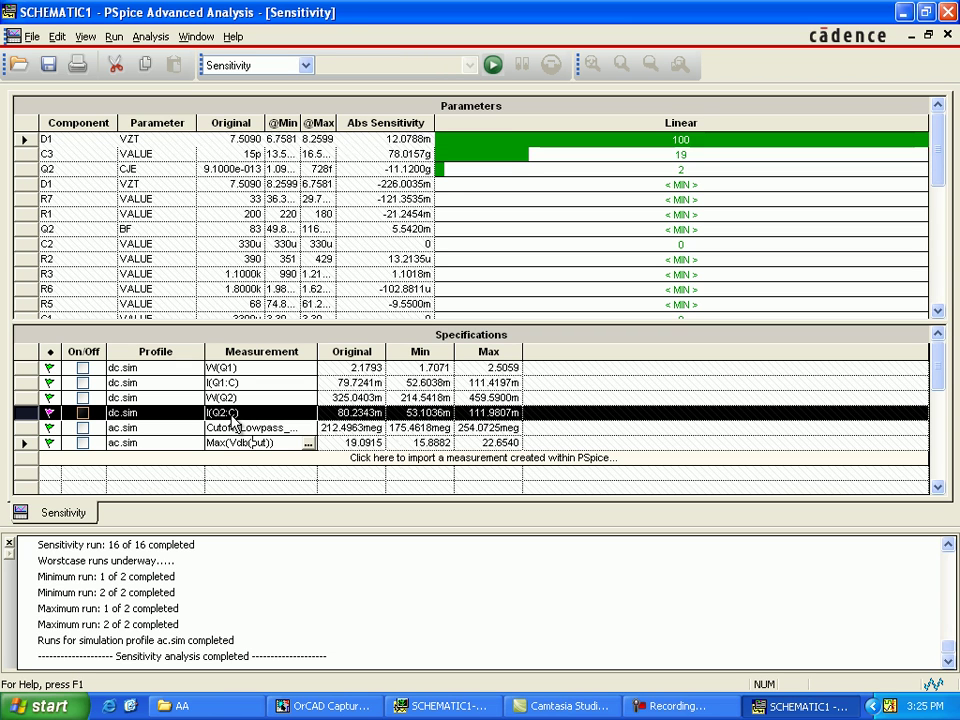
pyautogui.click(231, 413)
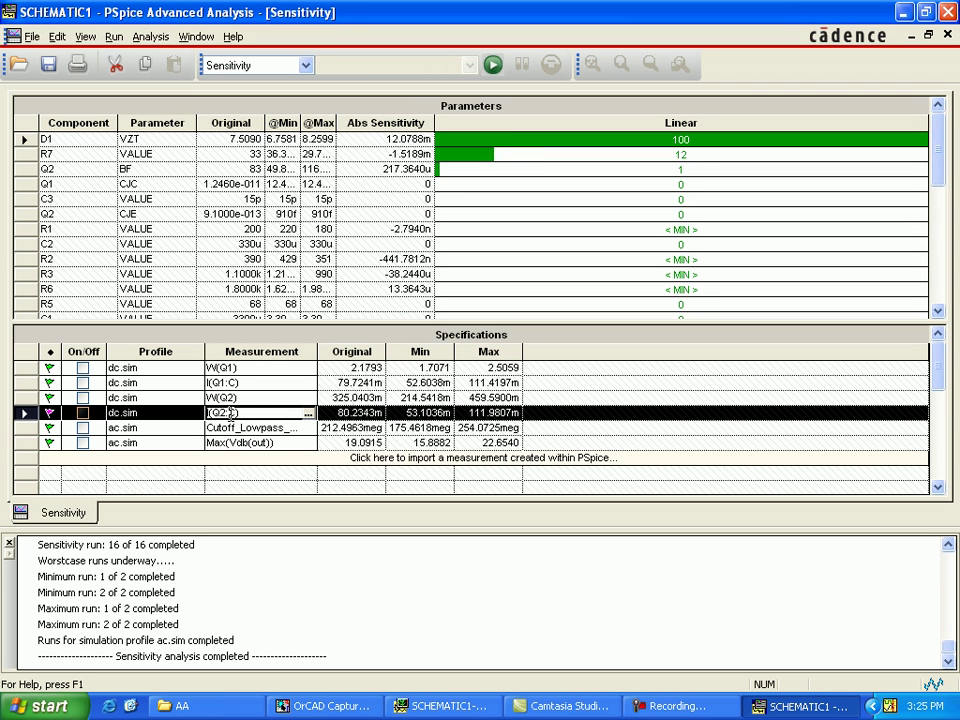
pyautogui.click(230, 398)
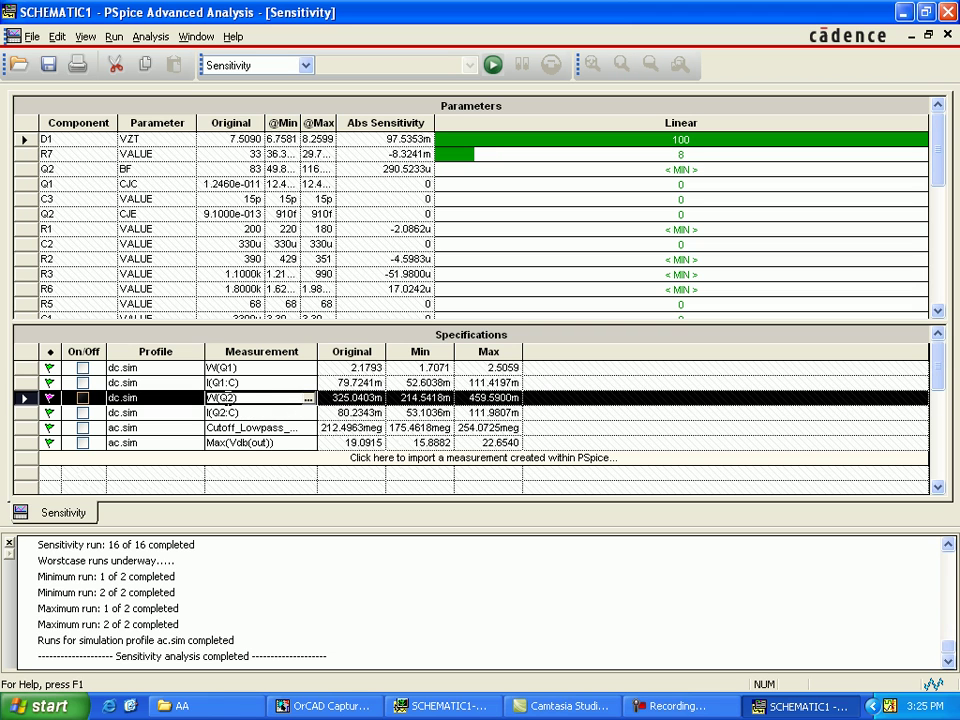
pyautogui.click(254, 384)
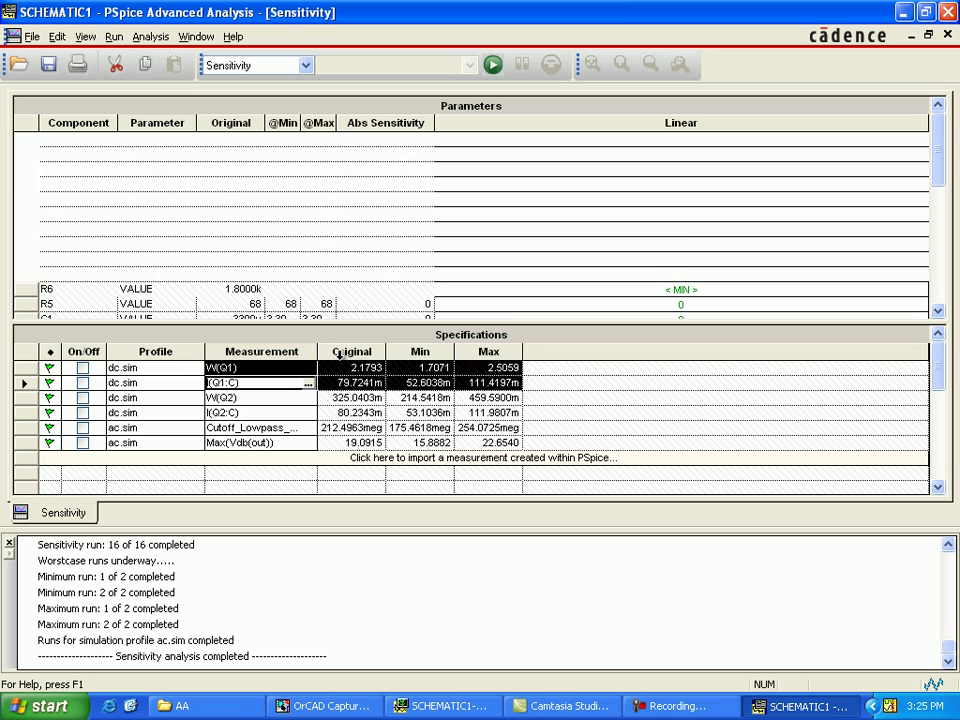
pyautogui.click(236, 369)
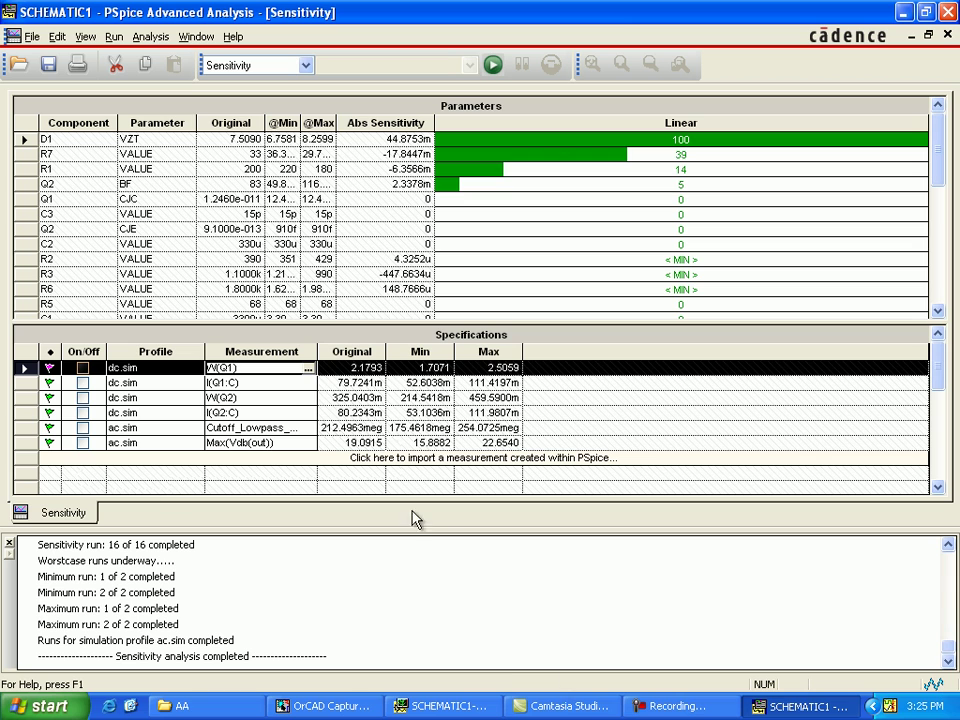
pyautogui.click(223, 388)
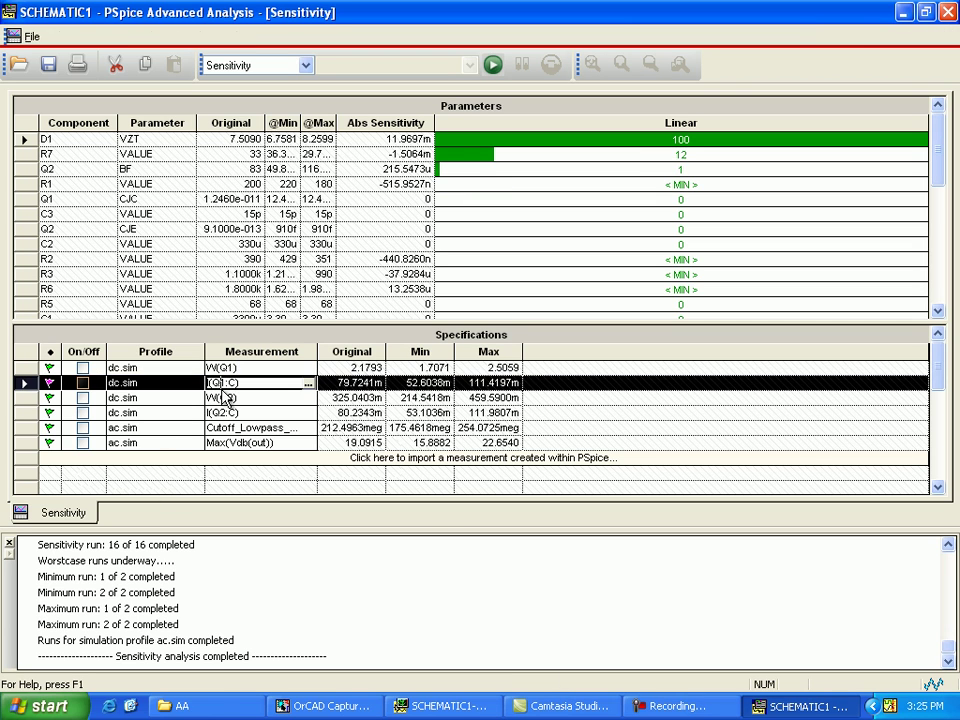
pyautogui.click(233, 427)
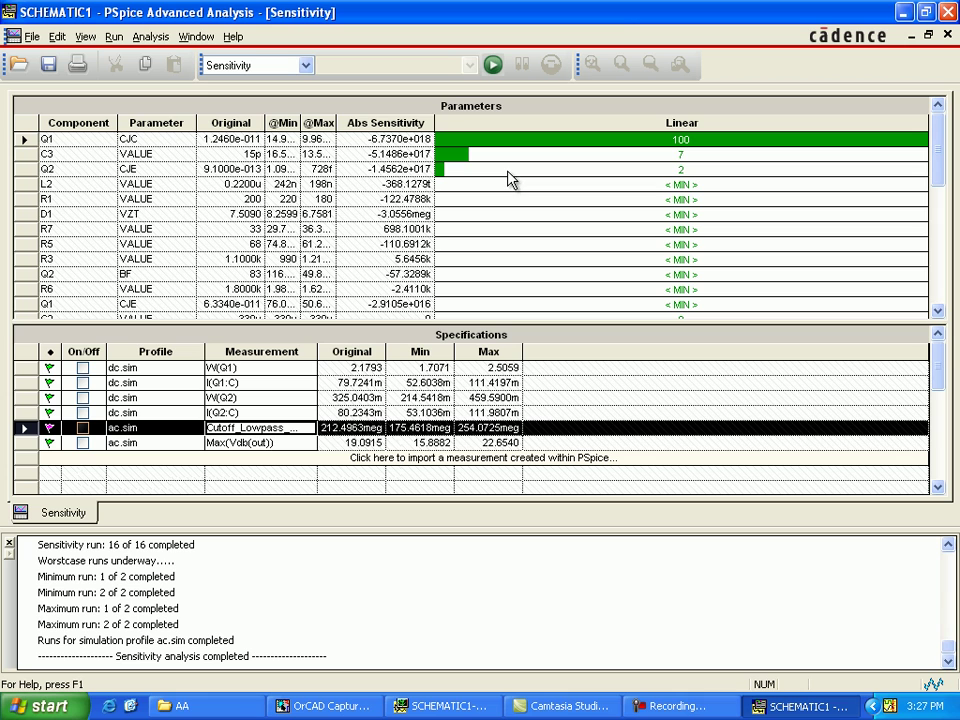
# Switch the Parameters table to Relative Sensitivity, toggle to Absolute once, then back to Relative.
pyautogui.rightClick(508, 178)
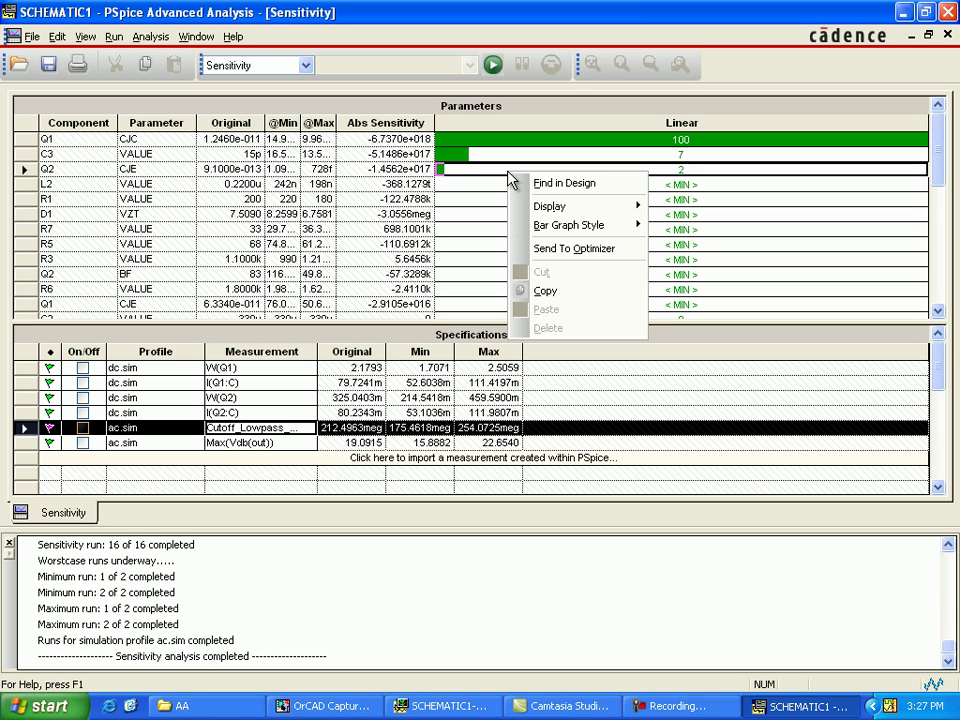
pyautogui.moveTo(548, 208)
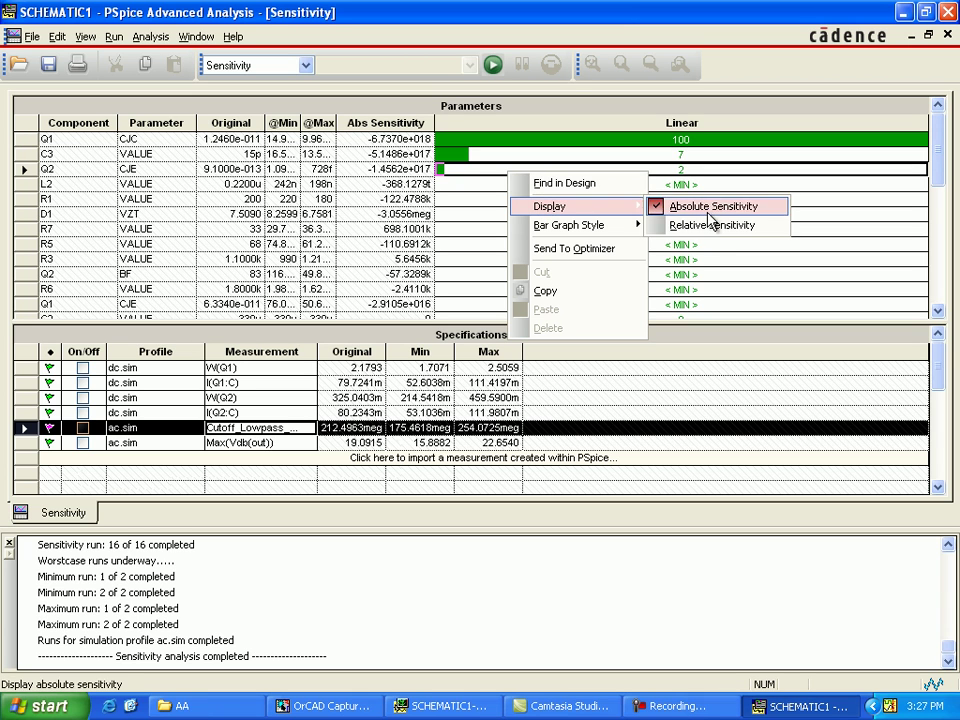
pyautogui.click(664, 231)
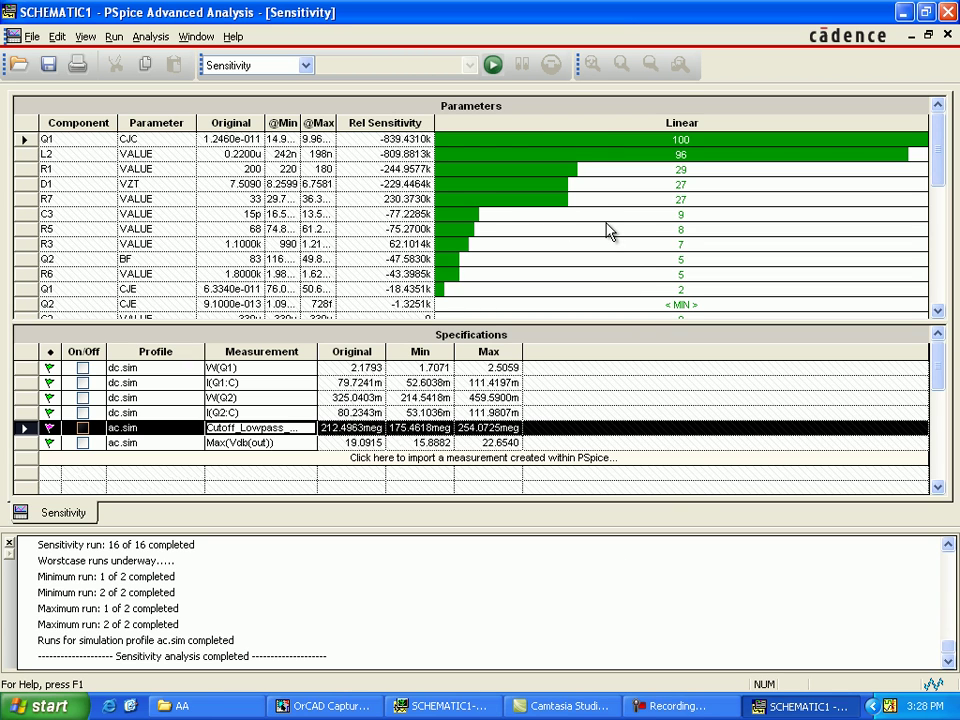
pyautogui.click(609, 229)
pyautogui.rightClick(609, 229)
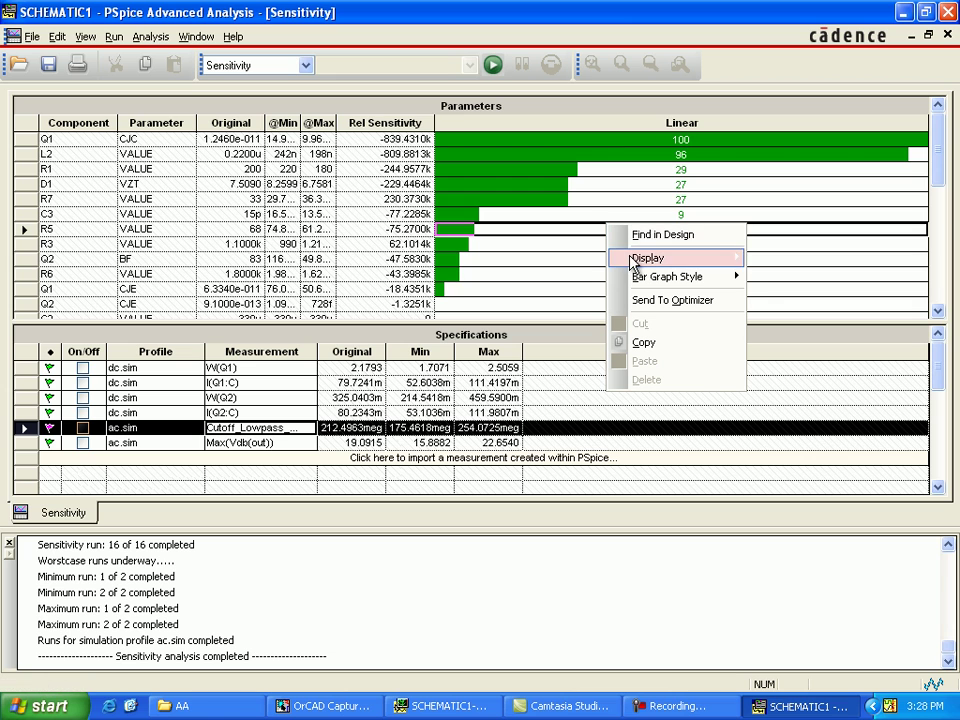
pyautogui.moveTo(635, 259)
pyautogui.click(790, 258)
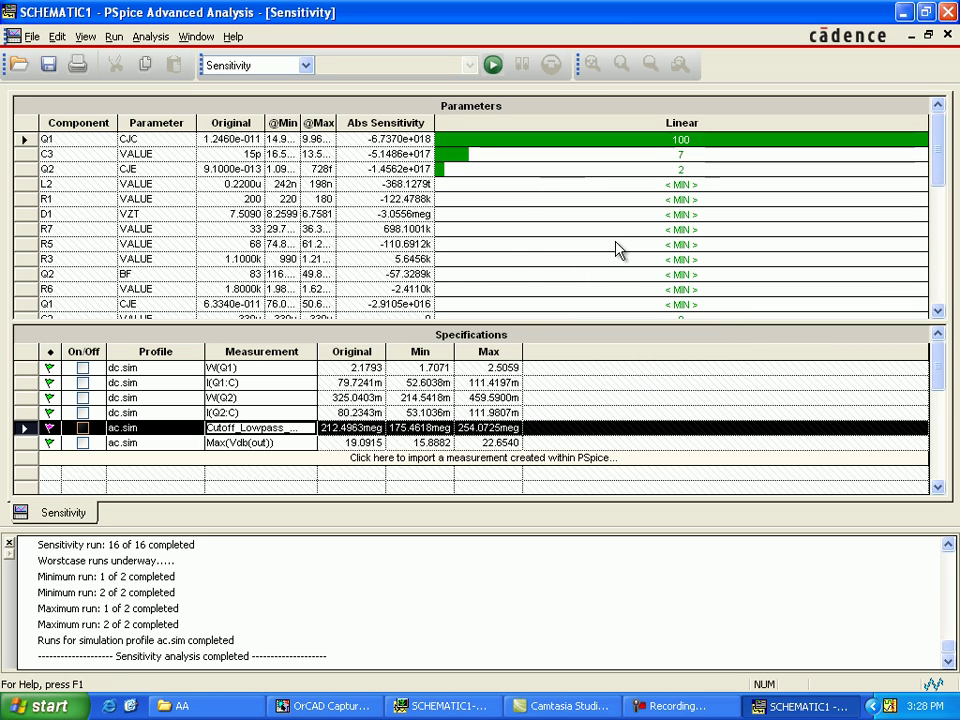
pyautogui.rightClick(557, 202)
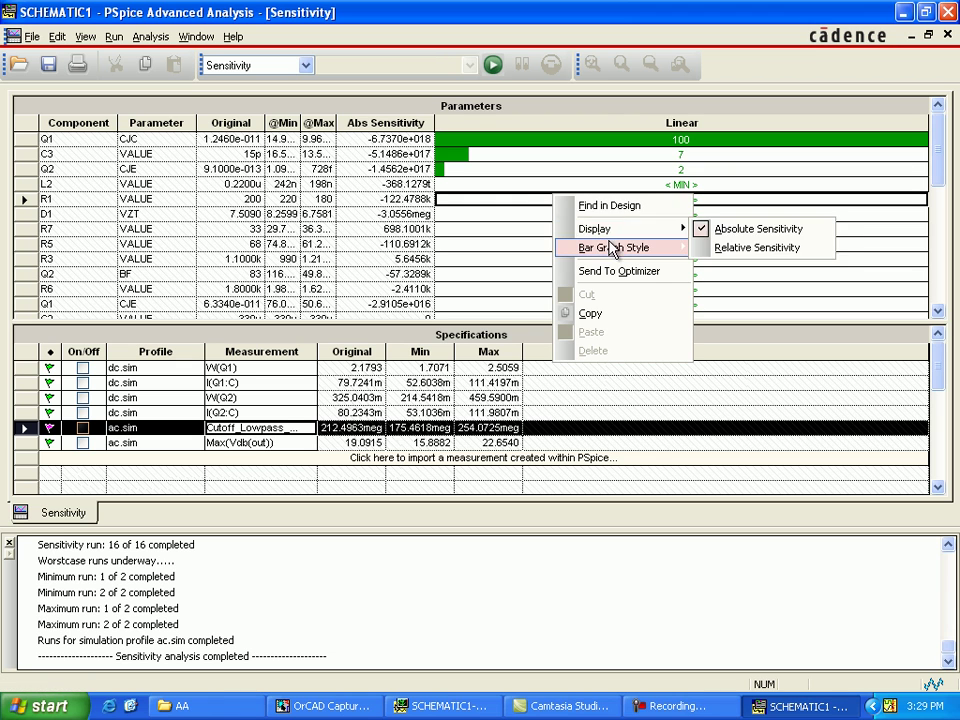
pyautogui.moveTo(630, 234)
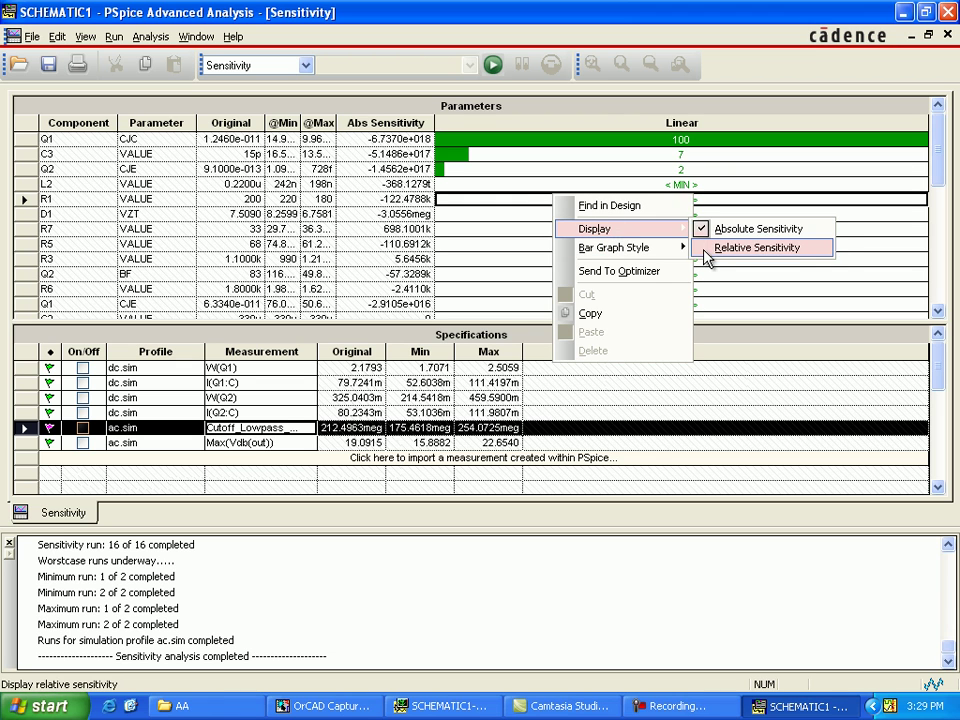
pyautogui.click(705, 250)
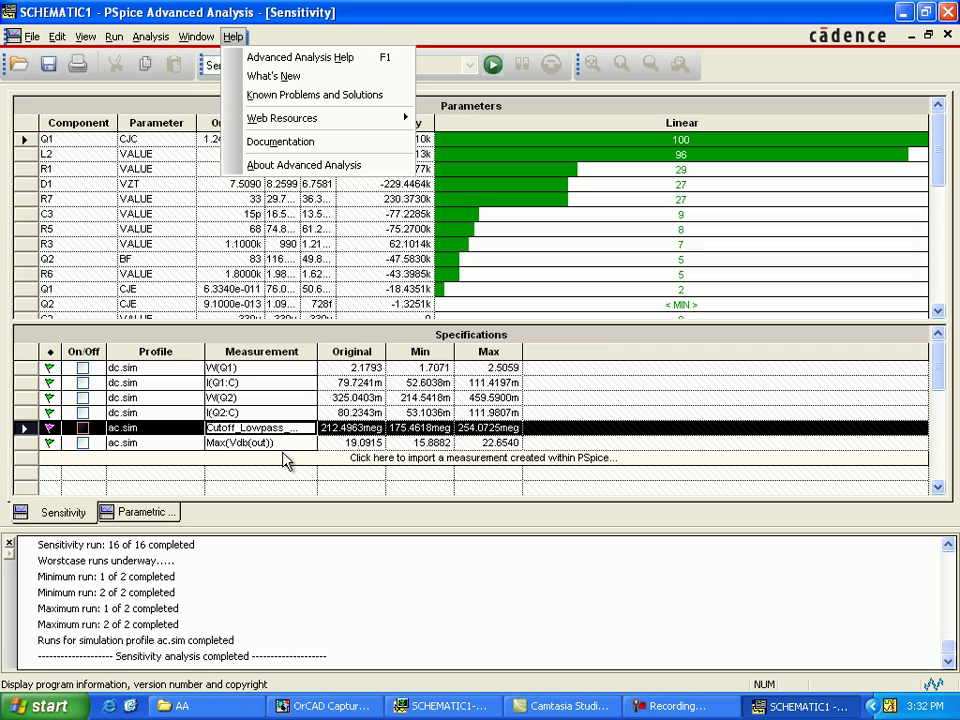
# Dismiss the Help menu and select the Max(Vdb(out)) specification to see its relative sensitivities.
pyautogui.click(282, 452)
pyautogui.click(275, 451)
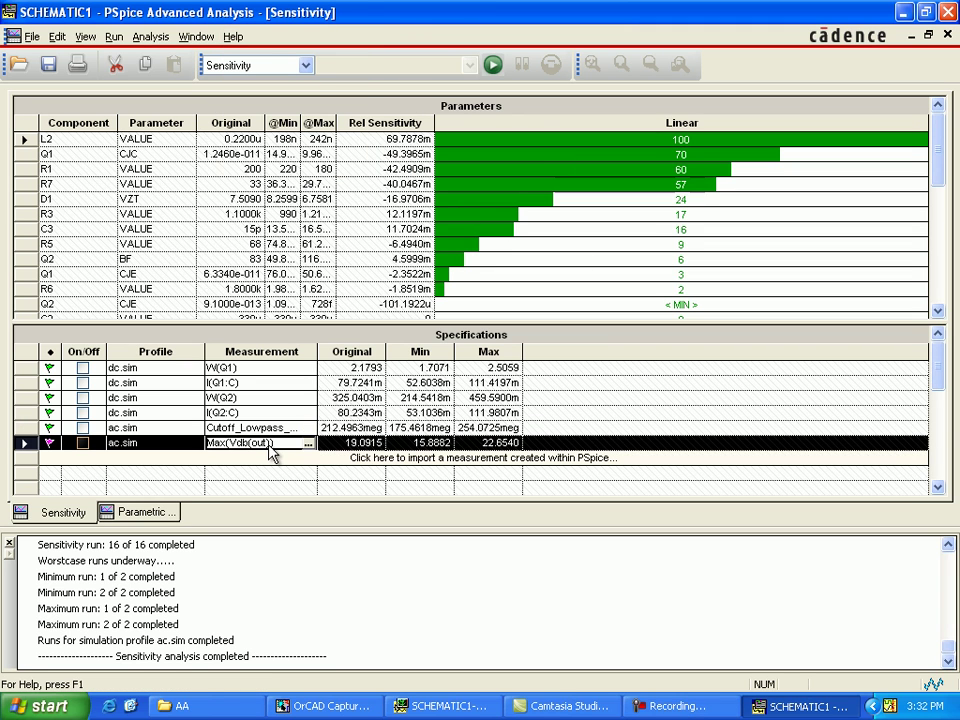